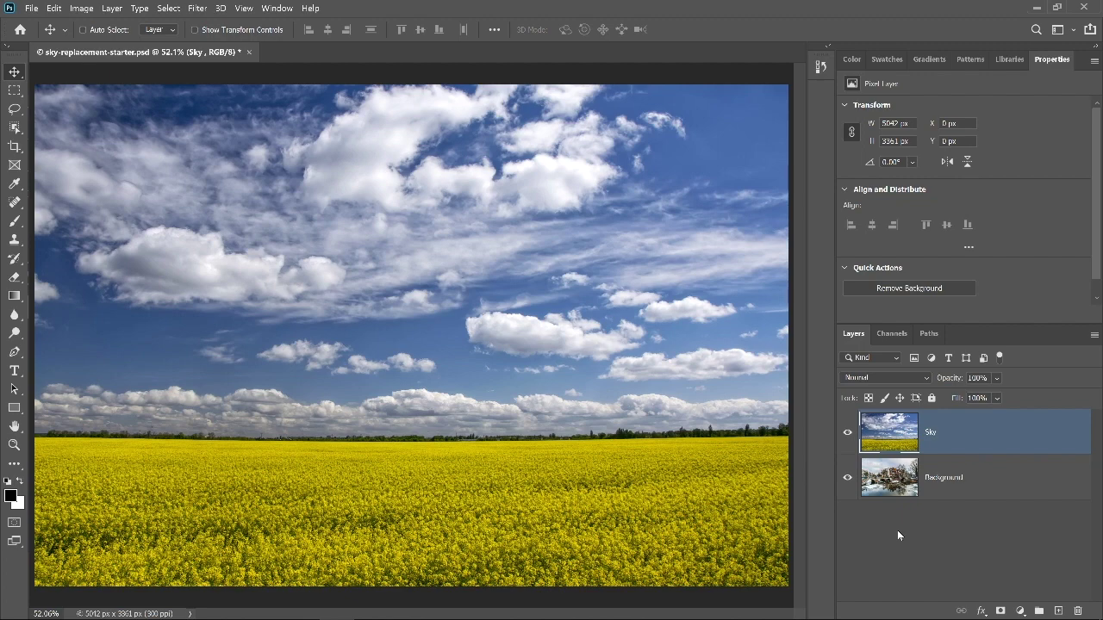
# Step: Toggle the Sky layer's visibility off, on, and off again to reveal the canal photo
pyautogui.click(847, 433)
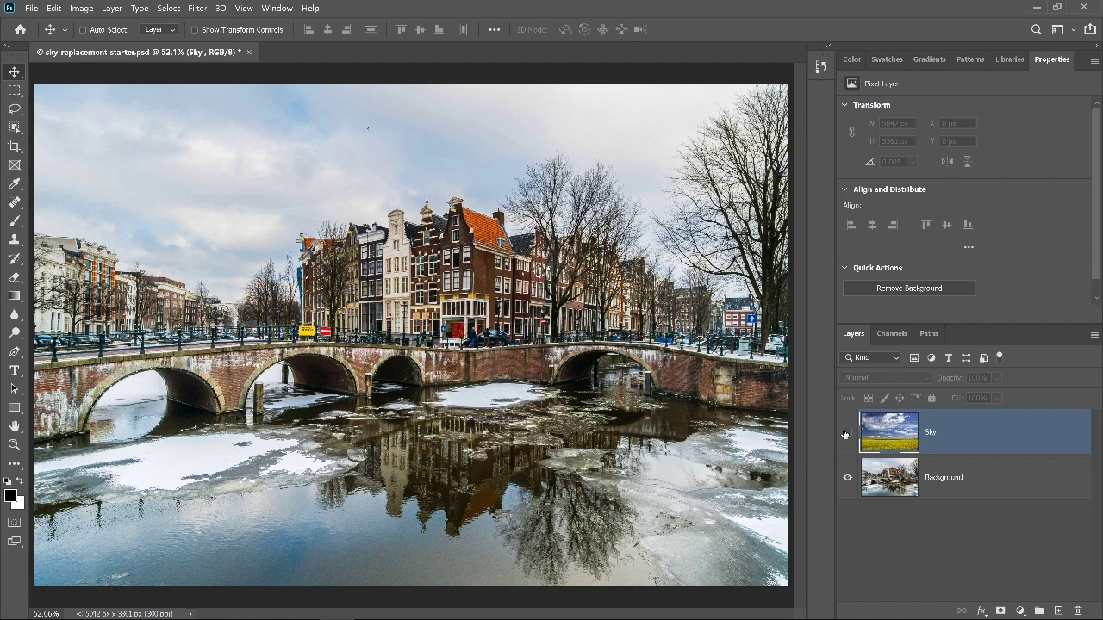
pyautogui.click(847, 433)
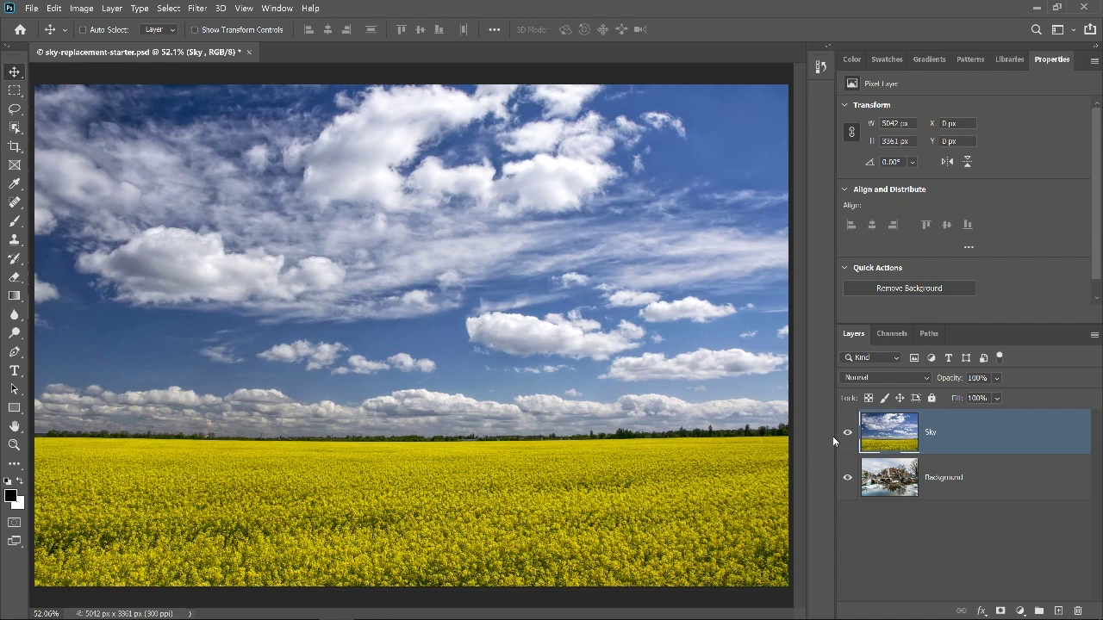
pyautogui.click(847, 434)
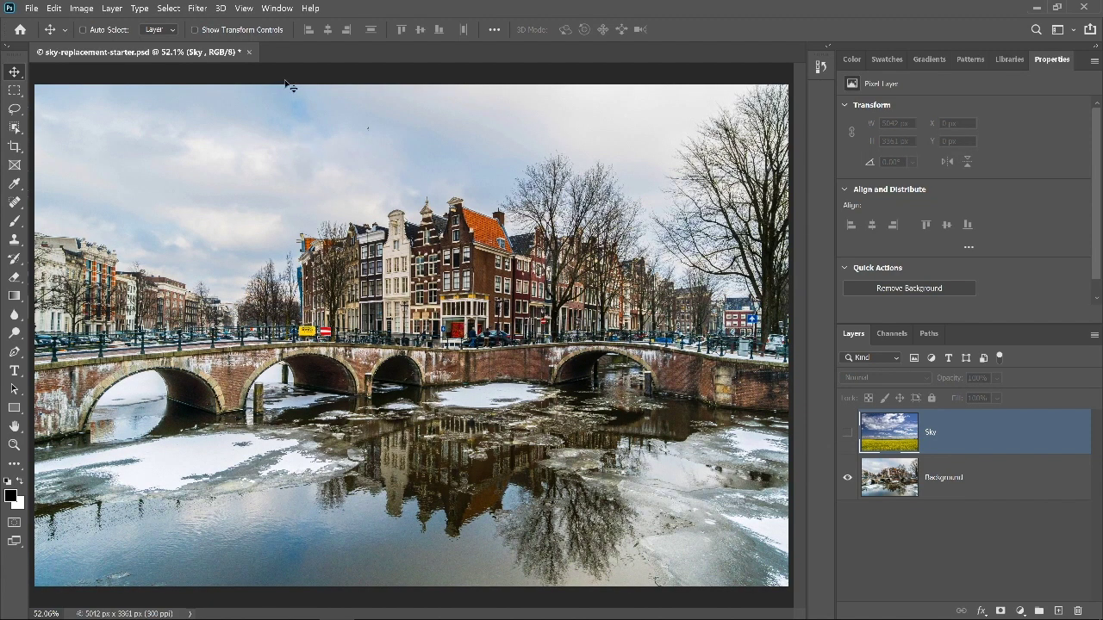
pyautogui.click(276, 8)
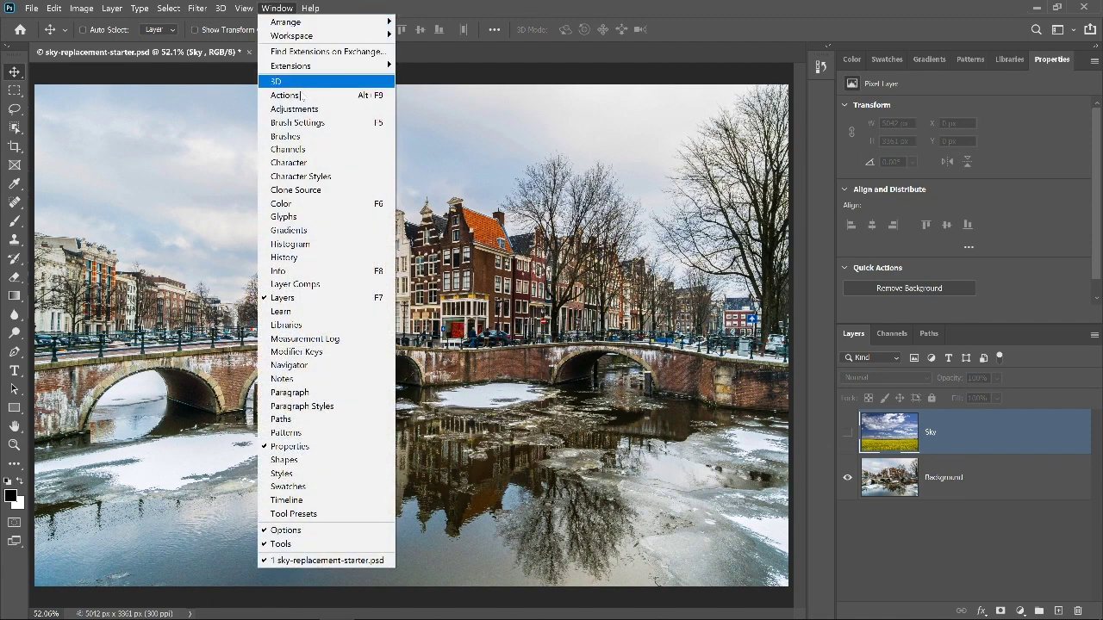
pyautogui.click(319, 149)
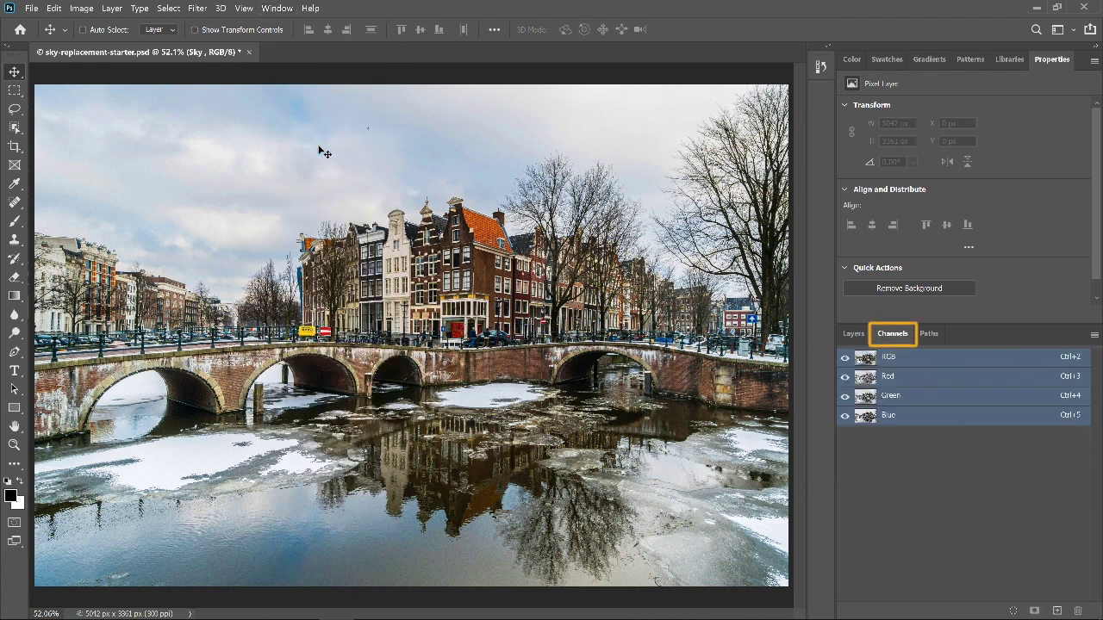
pyautogui.click(898, 382)
pyautogui.click(901, 397)
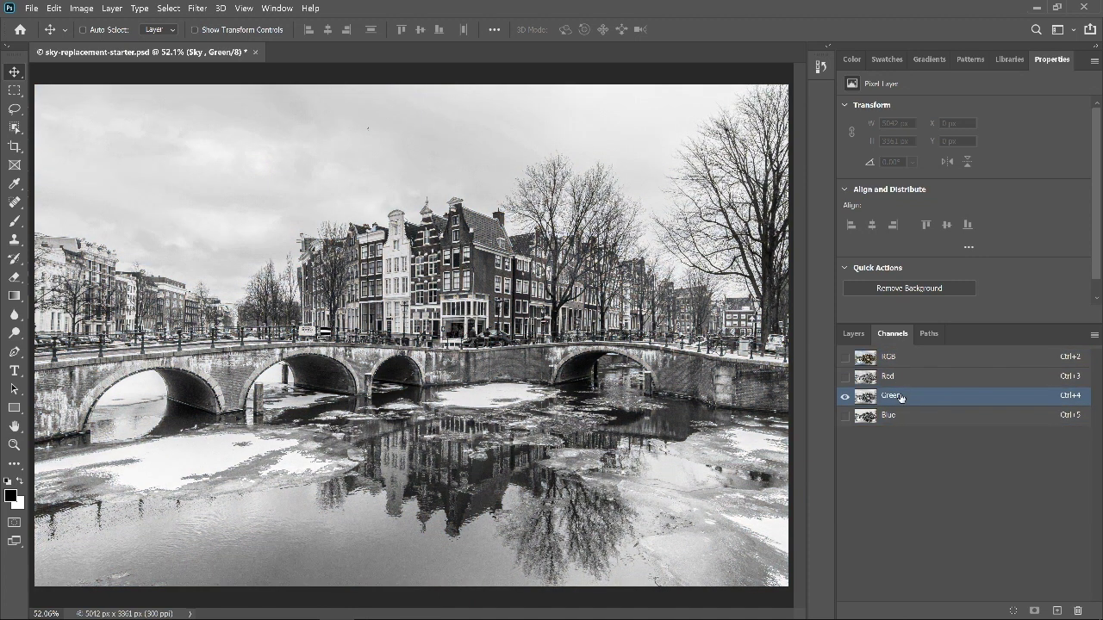
pyautogui.click(902, 417)
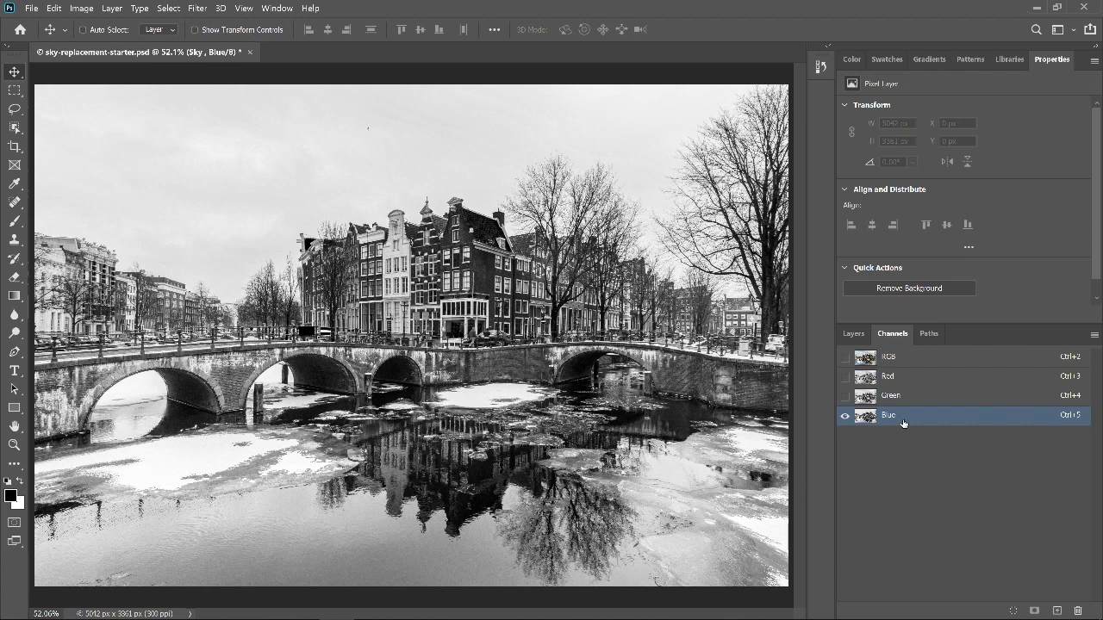
pyautogui.click(919, 395)
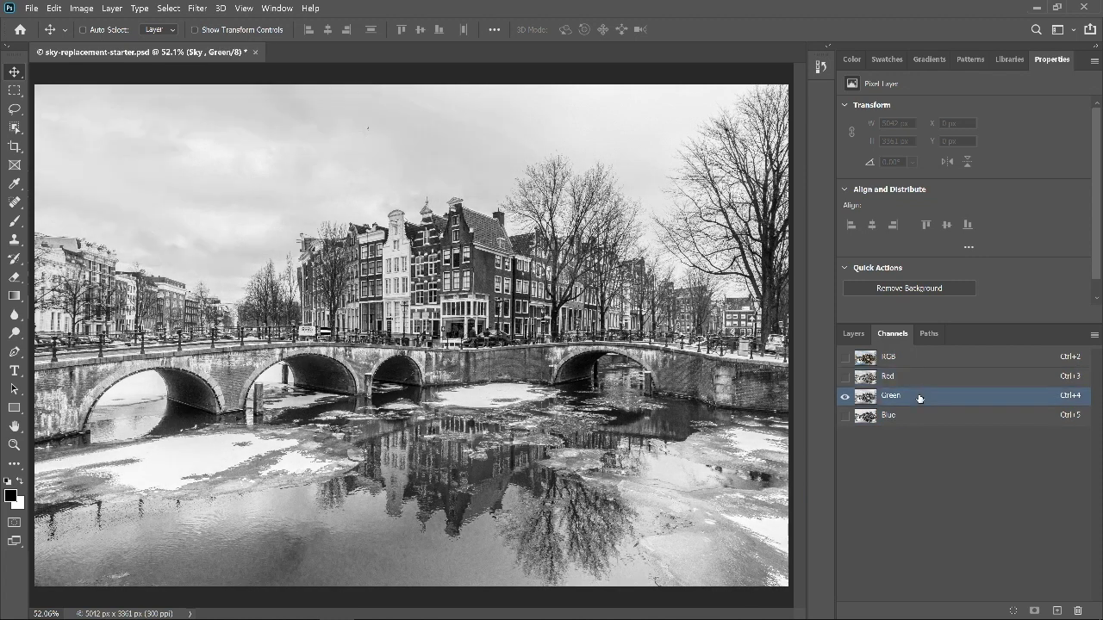
pyautogui.click(920, 417)
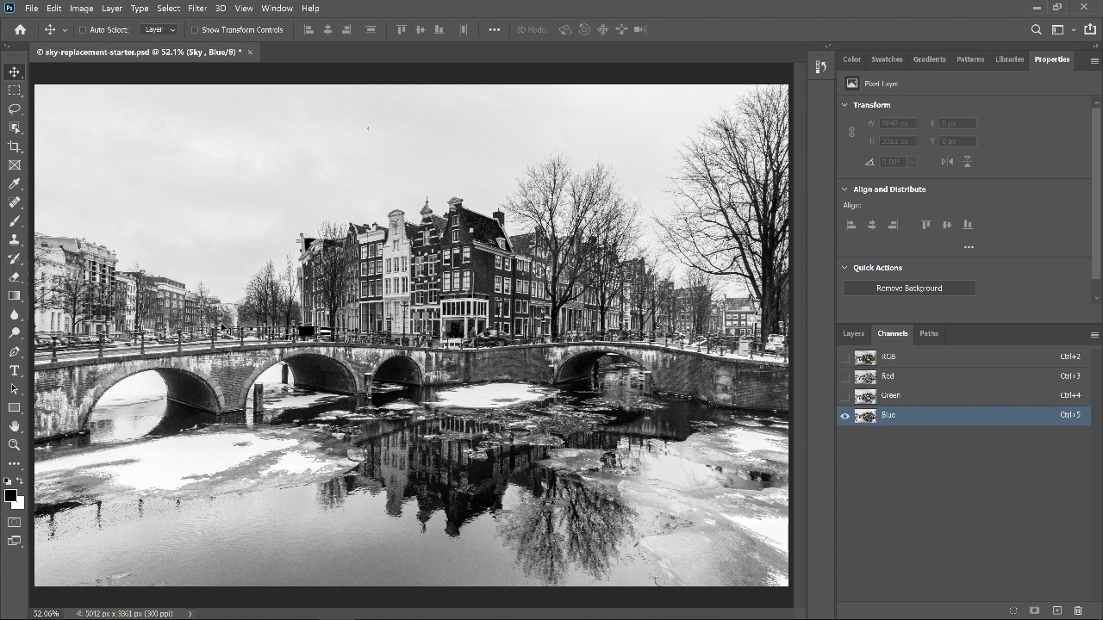
pyautogui.click(936, 364)
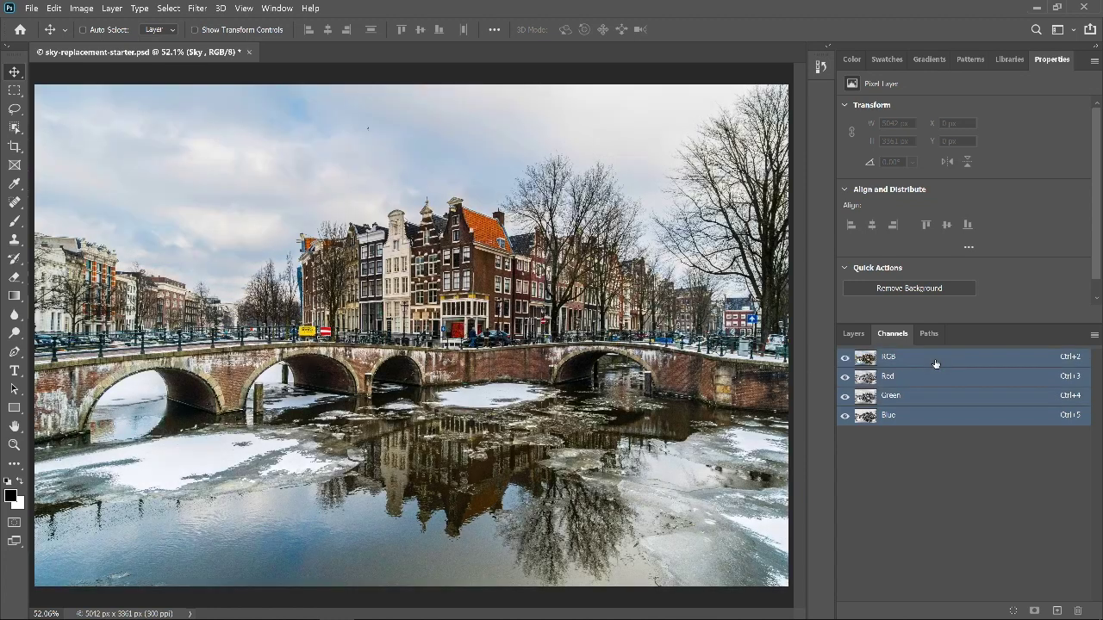
pyautogui.click(852, 335)
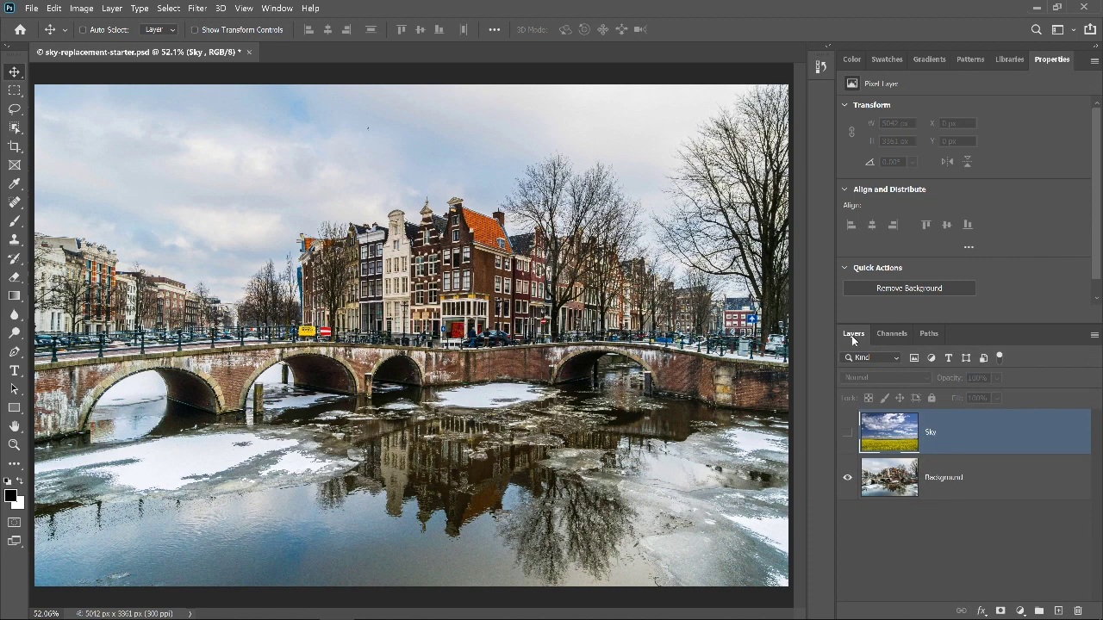
# Step: Show the Sky layer, mask it to a rectangle down to the horizon, and raise it above the bridge
pyautogui.click(849, 436)
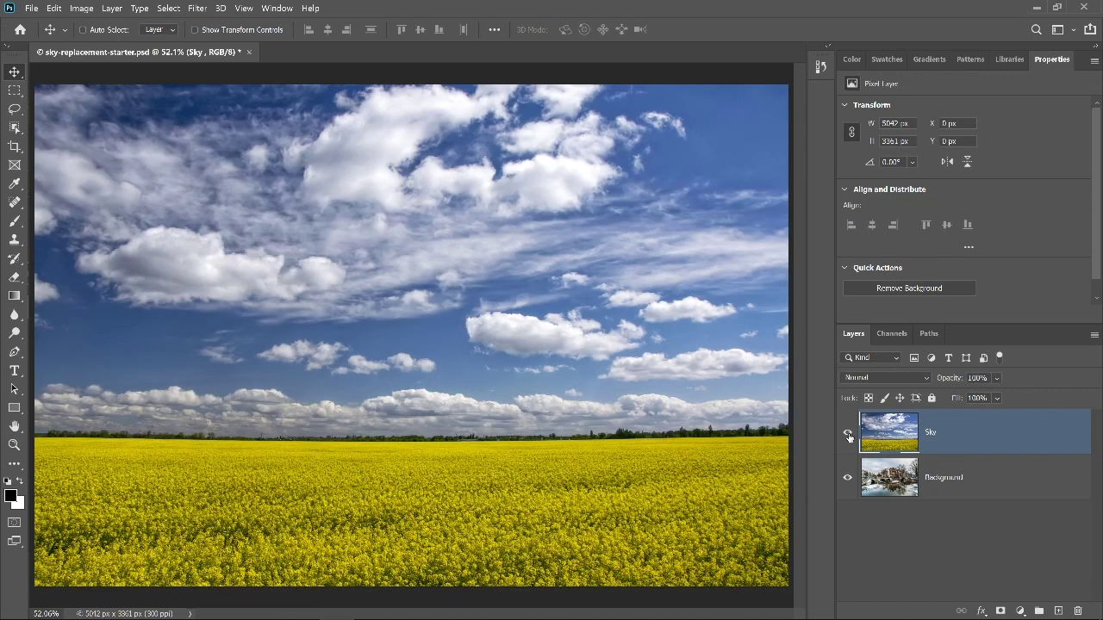
pyautogui.click(14, 92)
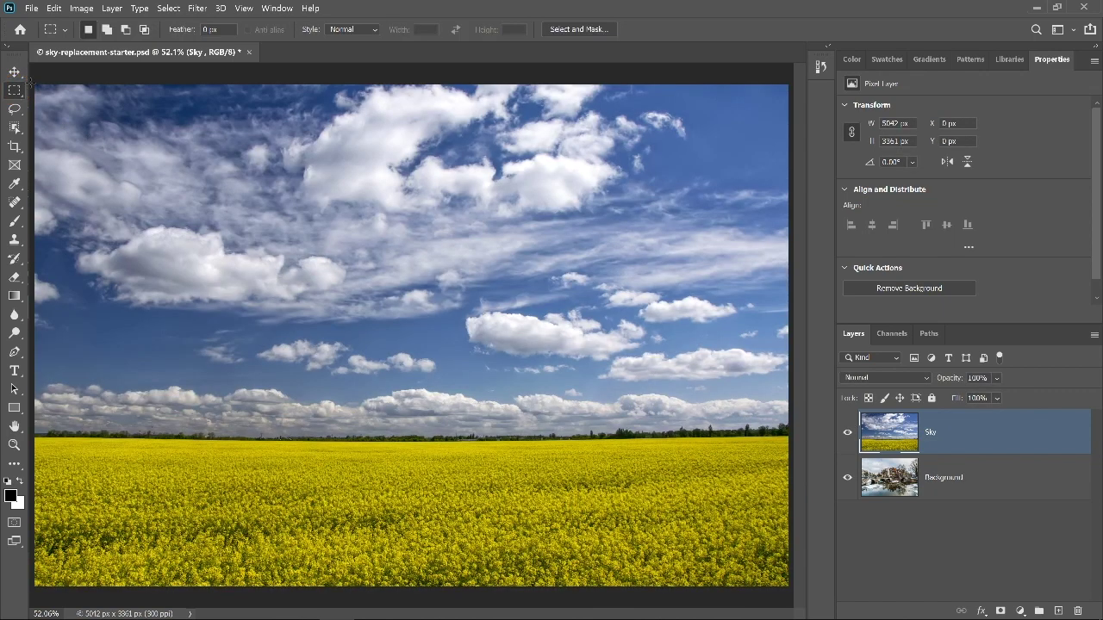
pyautogui.moveTo(34, 84); pyautogui.dragTo(797, 439)
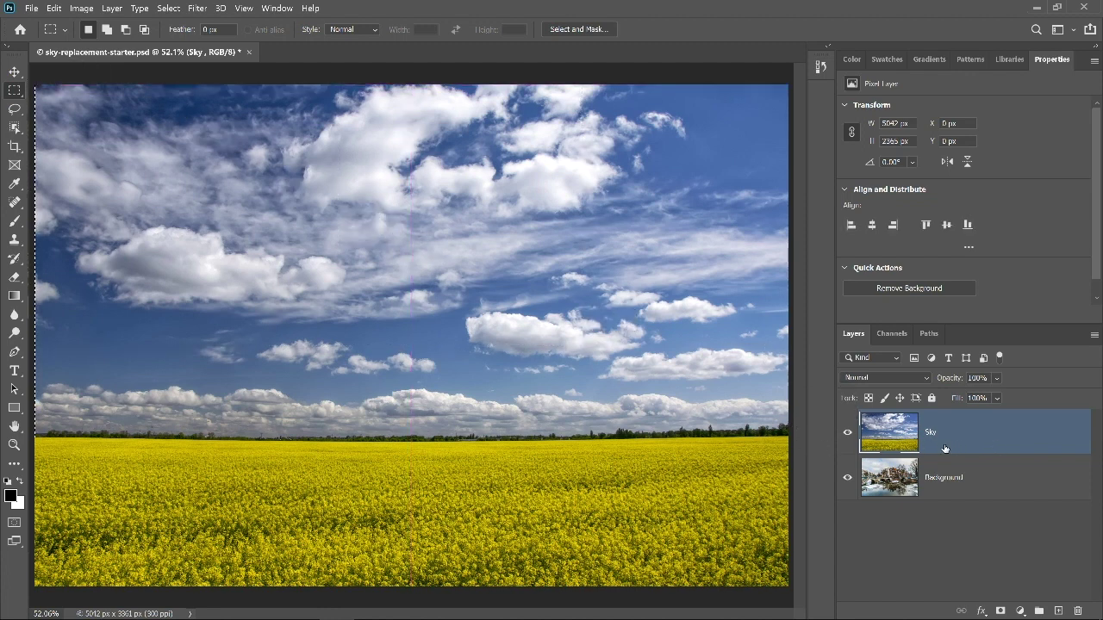
pyautogui.click(1001, 610)
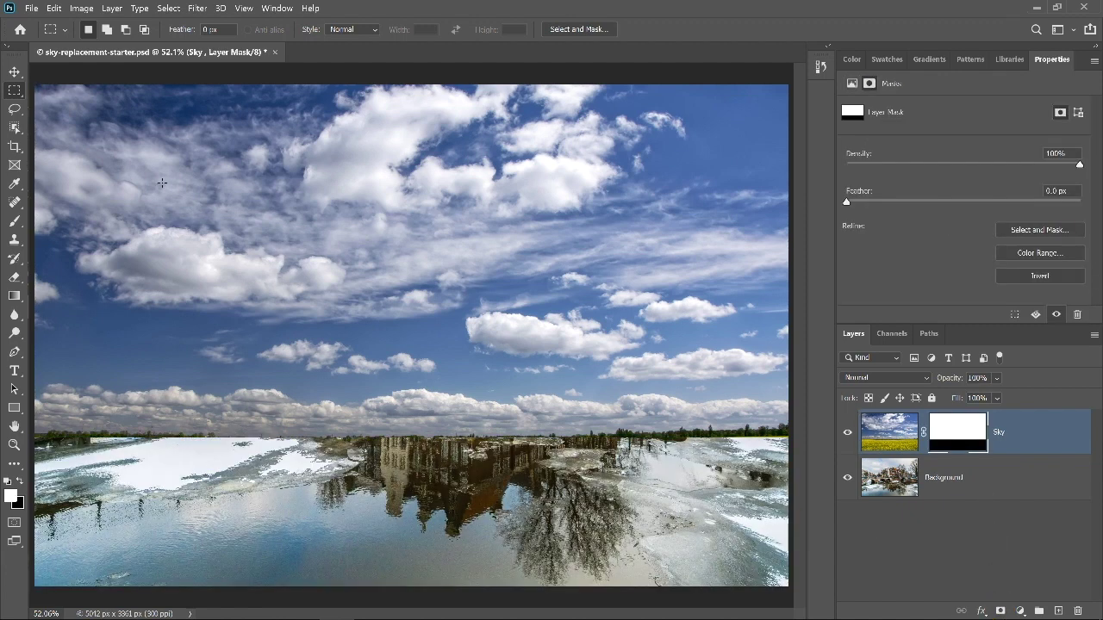
pyautogui.press('v')
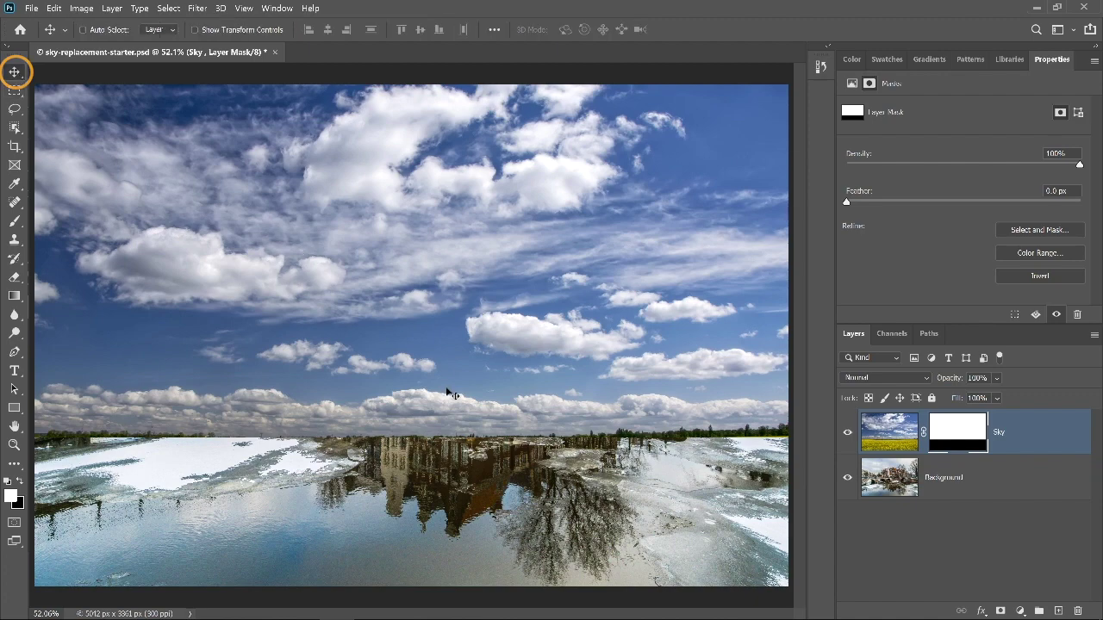
pyautogui.moveTo(450, 397); pyautogui.dragTo(429, 289)
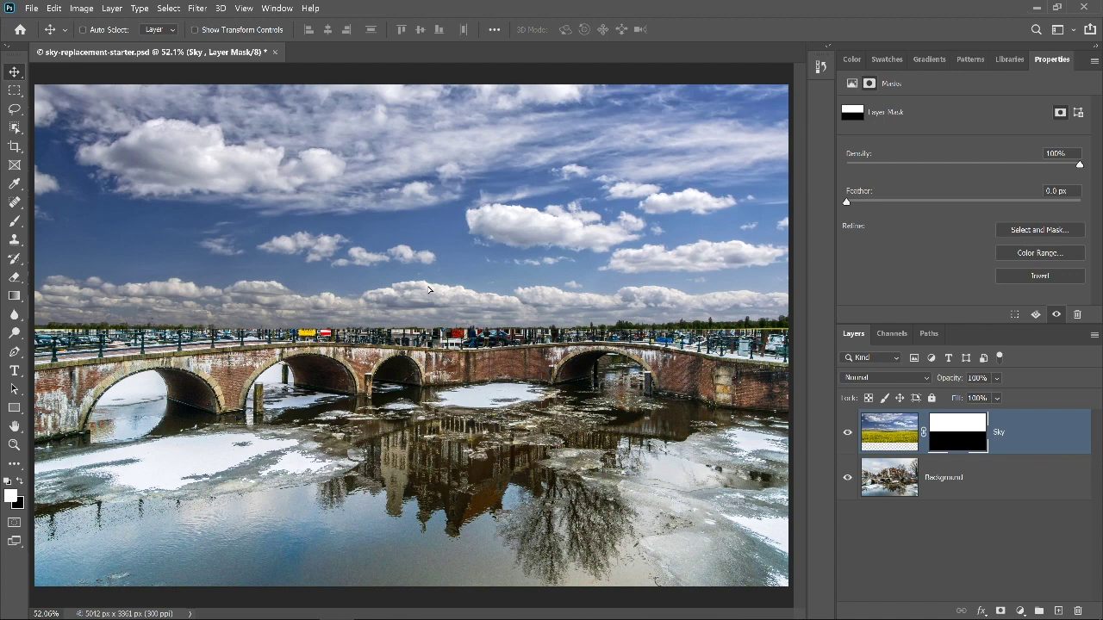
# Step: Duplicate the Sky layer, flip the copy vertically, and drag it below the horizon
pyautogui.press('ctrl')
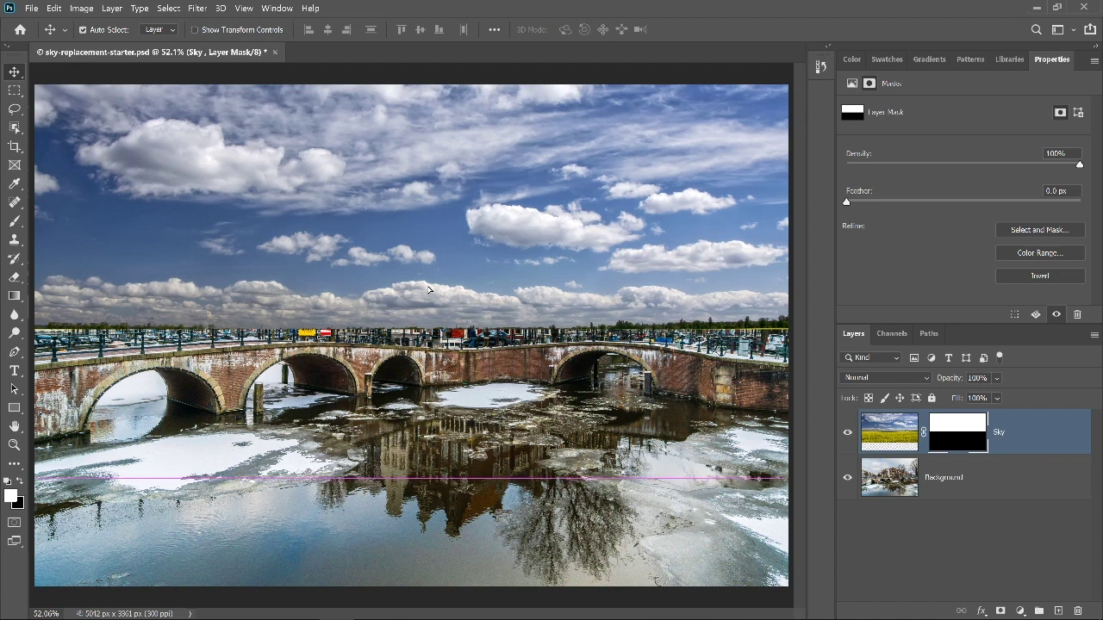
pyautogui.hotkey('ctrl', 'j')
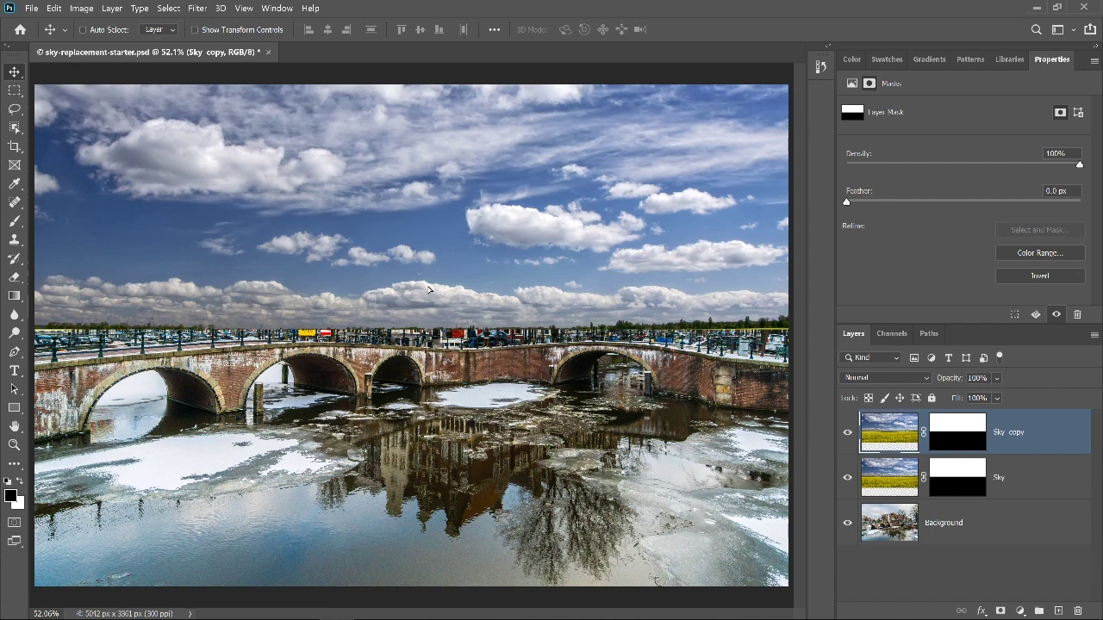
pyautogui.hotkey('ctrl', 't')
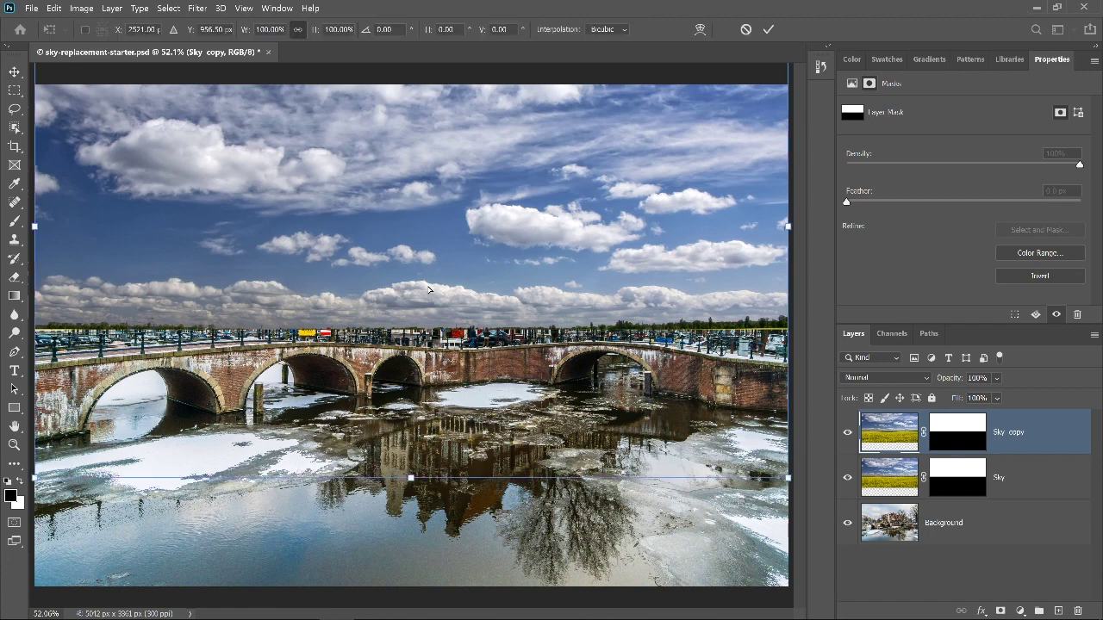
pyautogui.rightClick(428, 289)
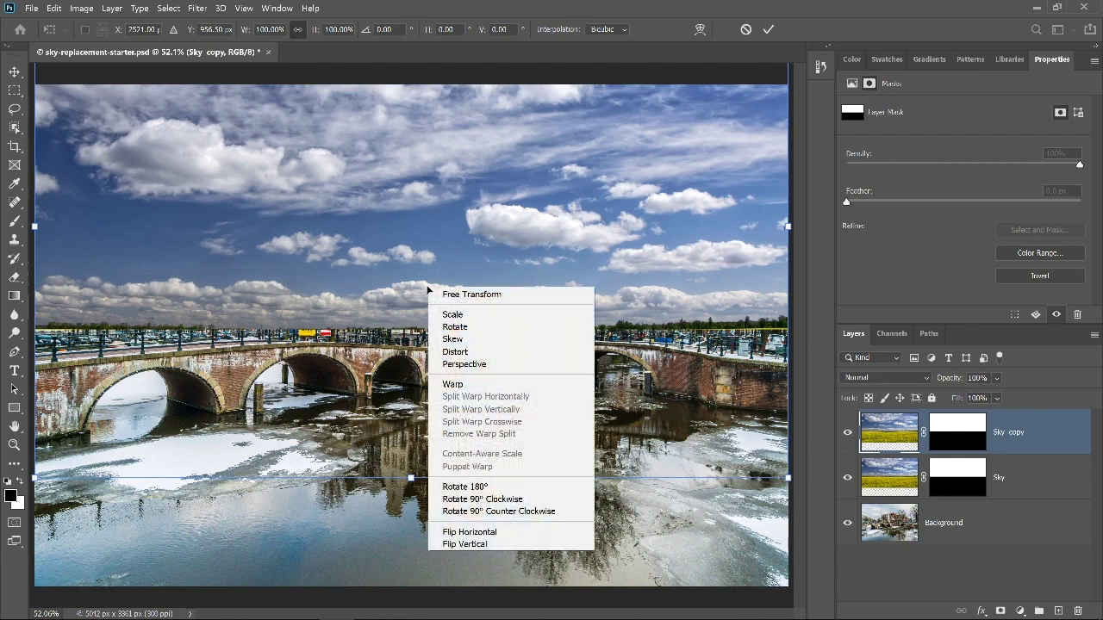
pyautogui.click(524, 545)
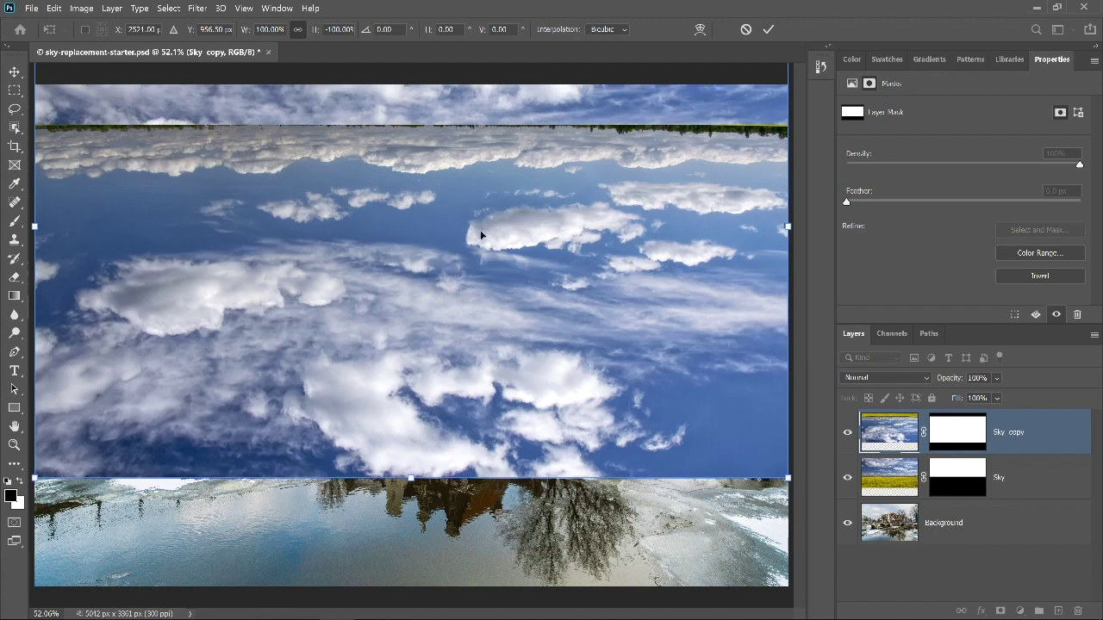
pyautogui.moveTo(481, 228); pyautogui.dragTo(500, 355)
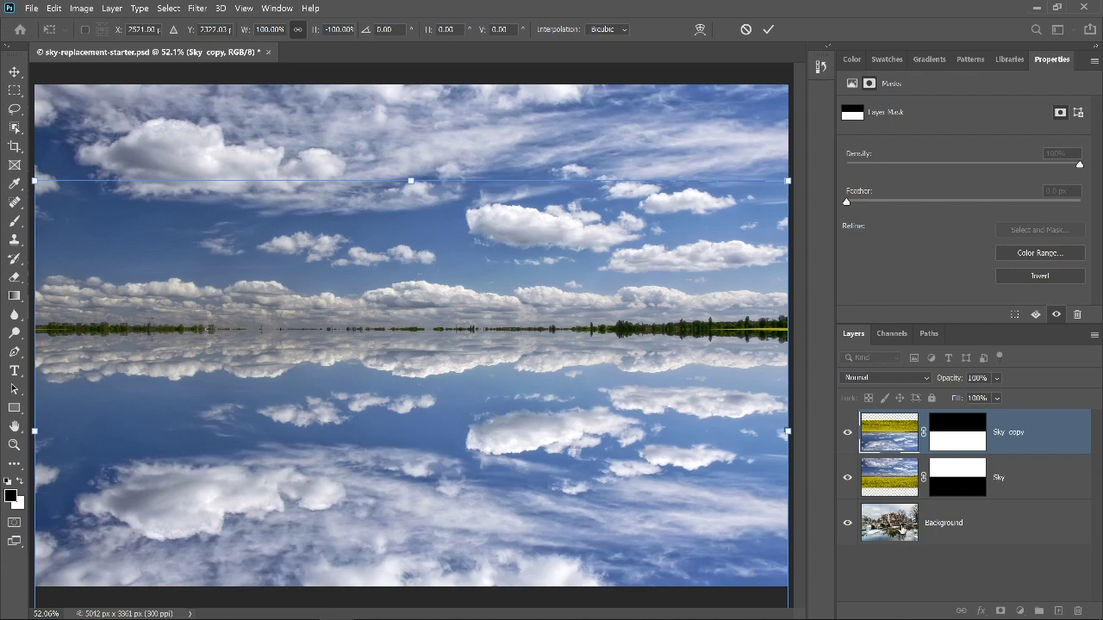
# Step: Commit the flip and drag the Background canal photo to the top of the Layers panel
pyautogui.press('Return')
pyautogui.click(947, 548)
pyautogui.click(939, 540)
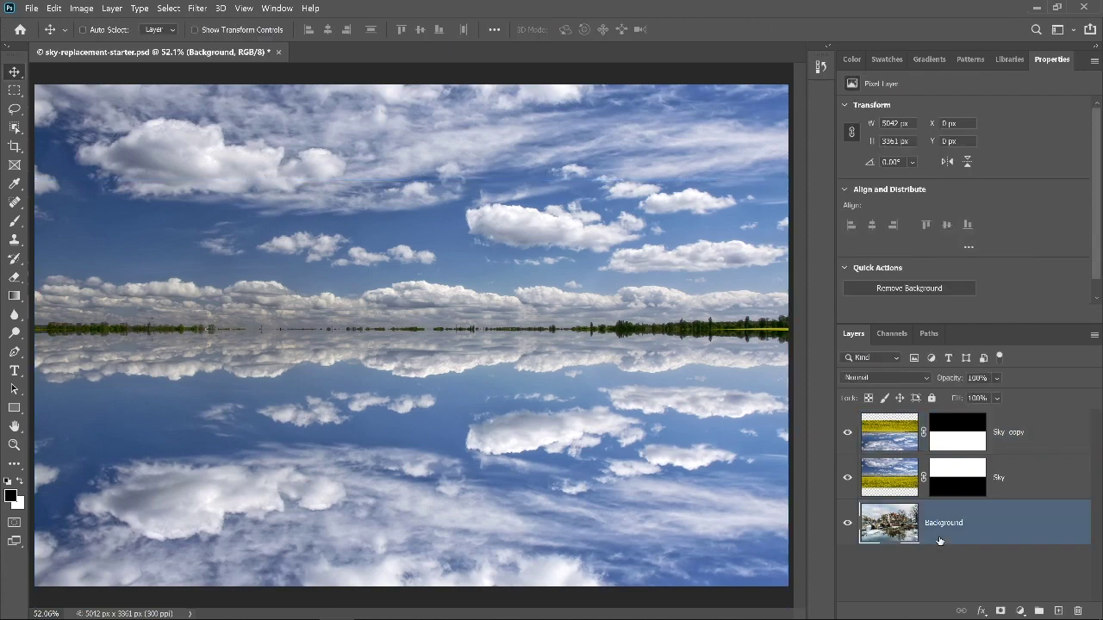
pyautogui.moveTo(939, 541); pyautogui.dragTo(937, 423)
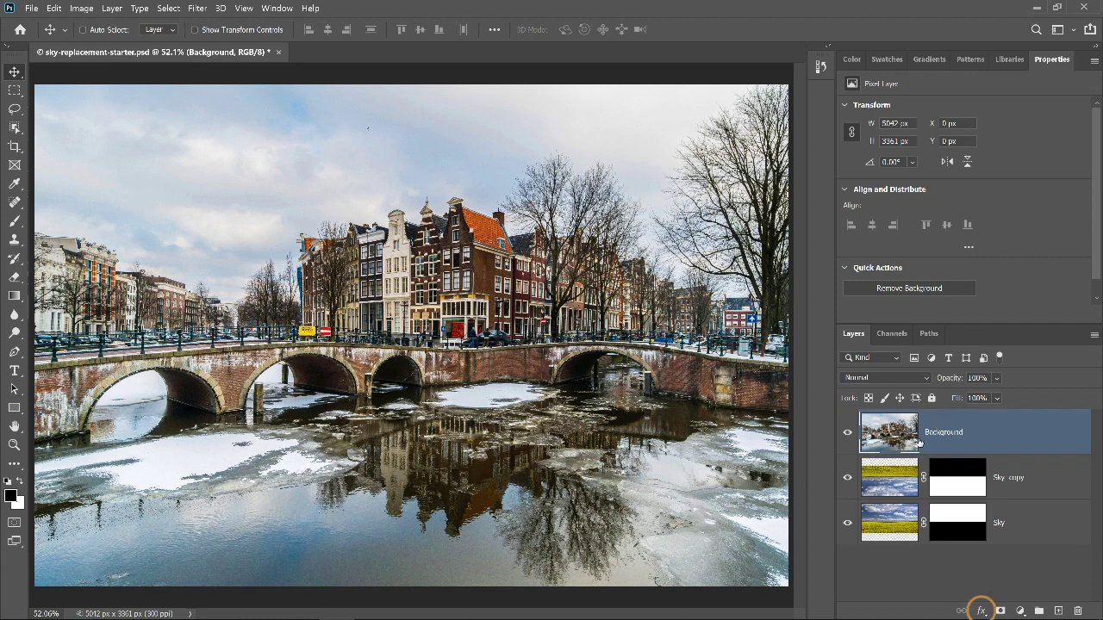
pyautogui.click(980, 611)
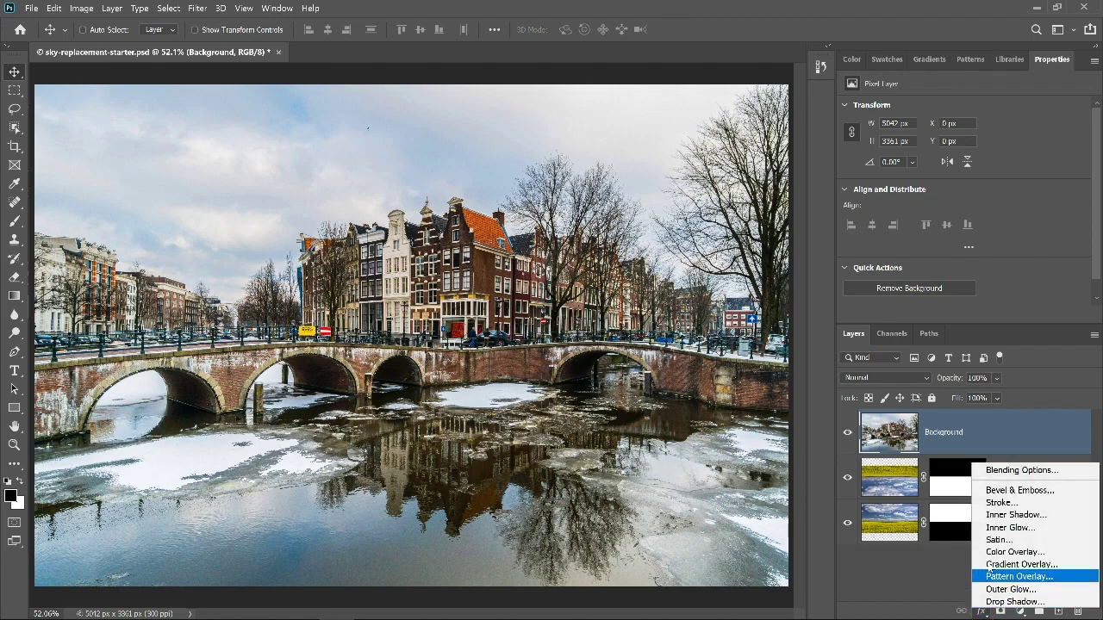
# Step: Set the canal photo's Blend If to Blue and split This Layer's white slider to 126/180
pyautogui.click(1063, 470)
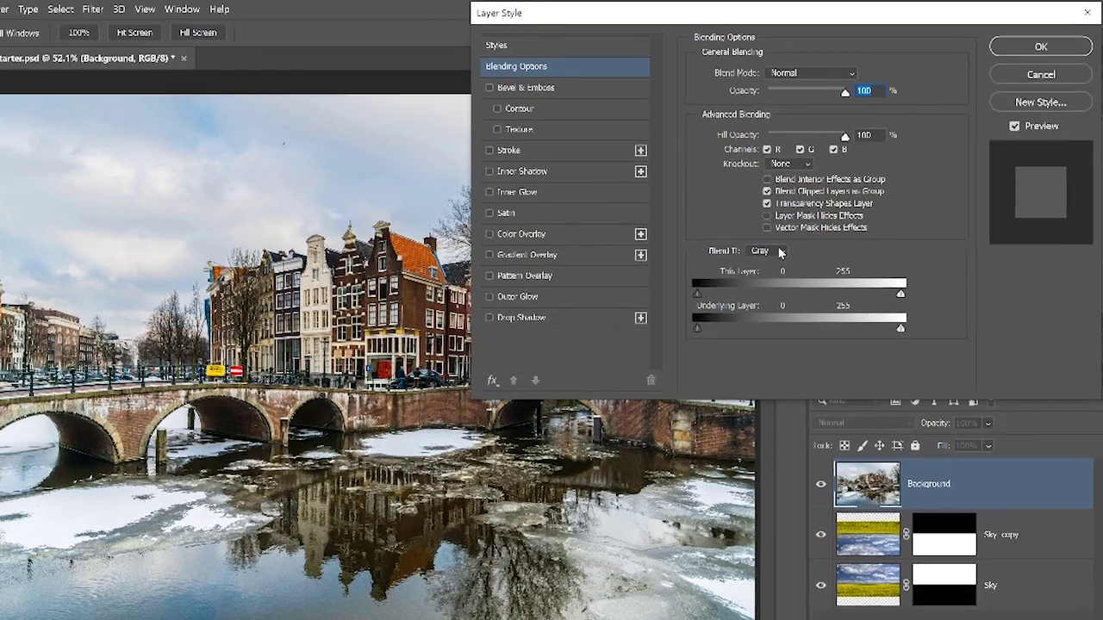
pyautogui.click(802, 224)
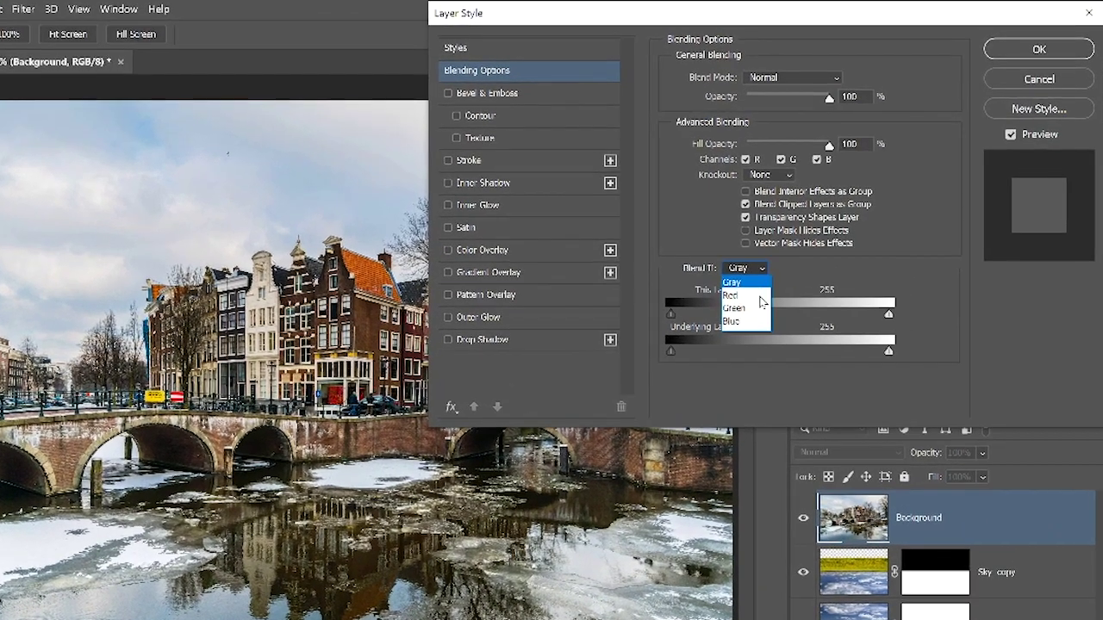
pyautogui.click(812, 267)
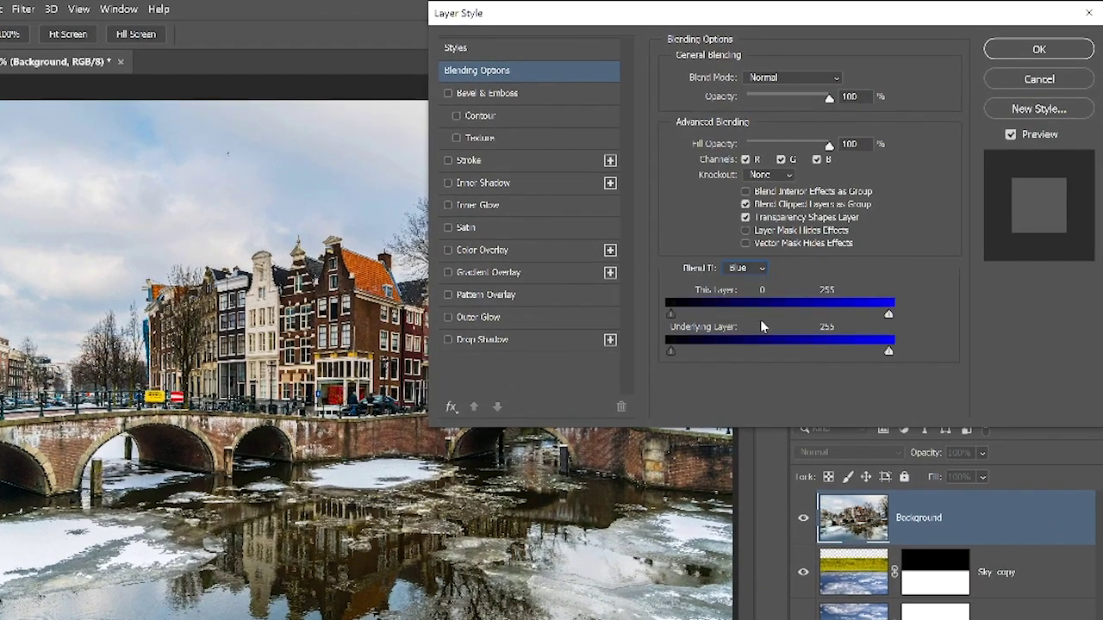
pyautogui.click(889, 317)
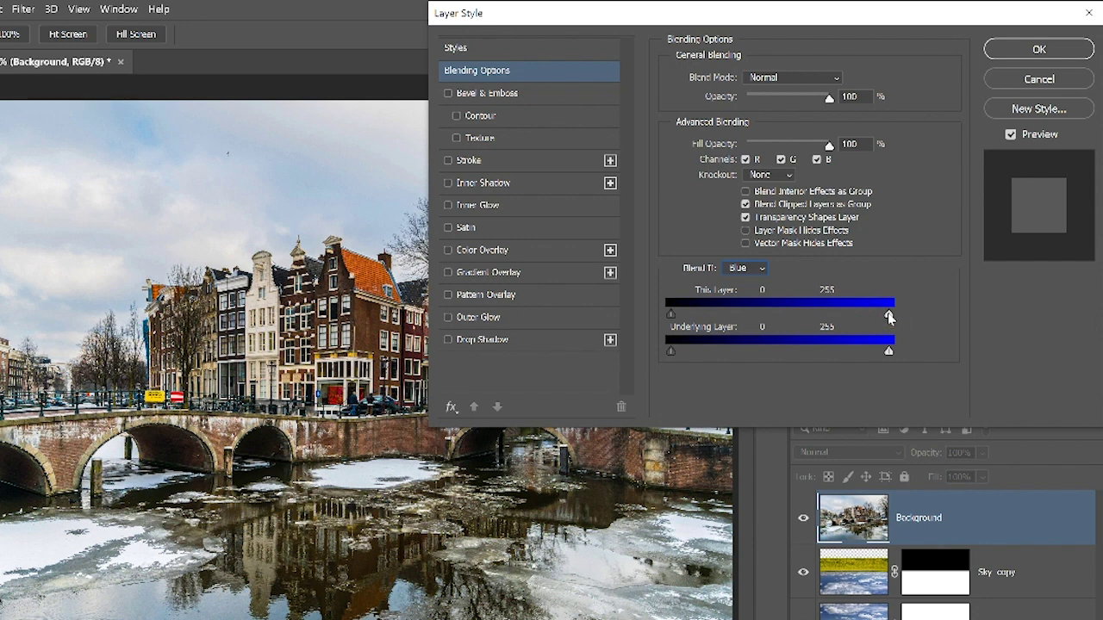
pyautogui.moveTo(890, 317); pyautogui.dragTo(837, 317)
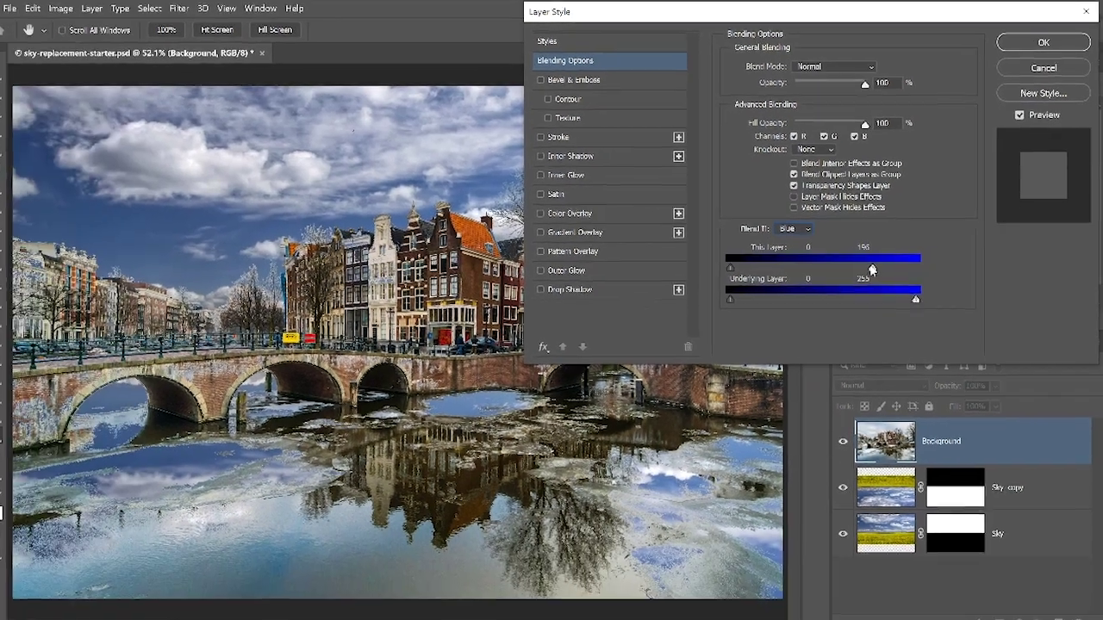
pyautogui.moveTo(872, 269); pyautogui.dragTo(866, 265)
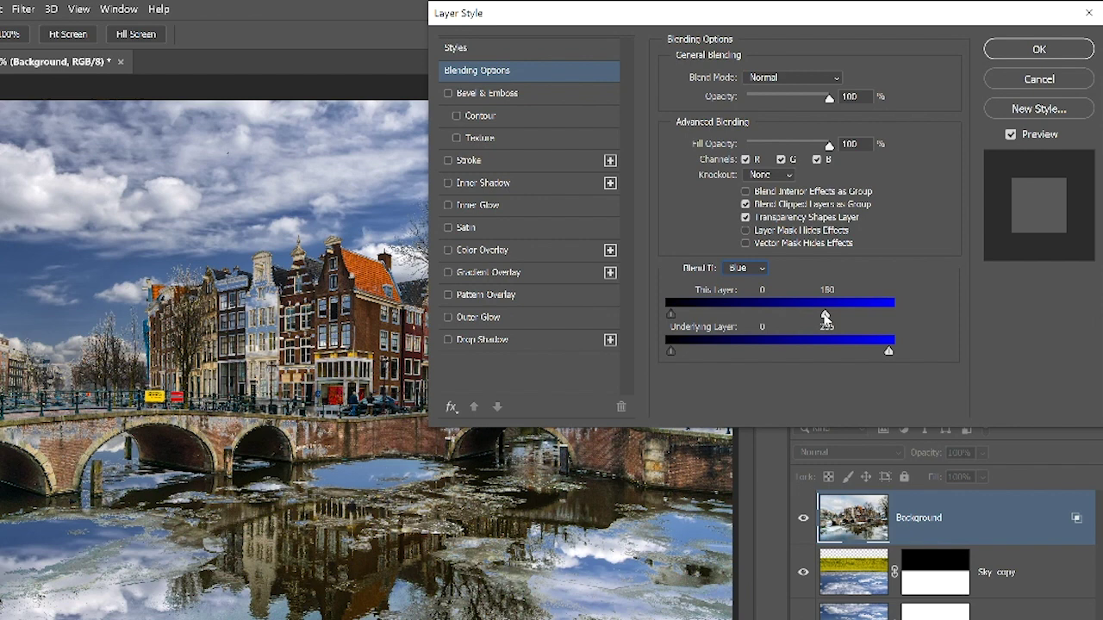
pyautogui.press('alt')
pyautogui.moveTo(823, 311); pyautogui.dragTo(822, 312)
pyautogui.moveTo(821, 312); pyautogui.dragTo(738, 313)
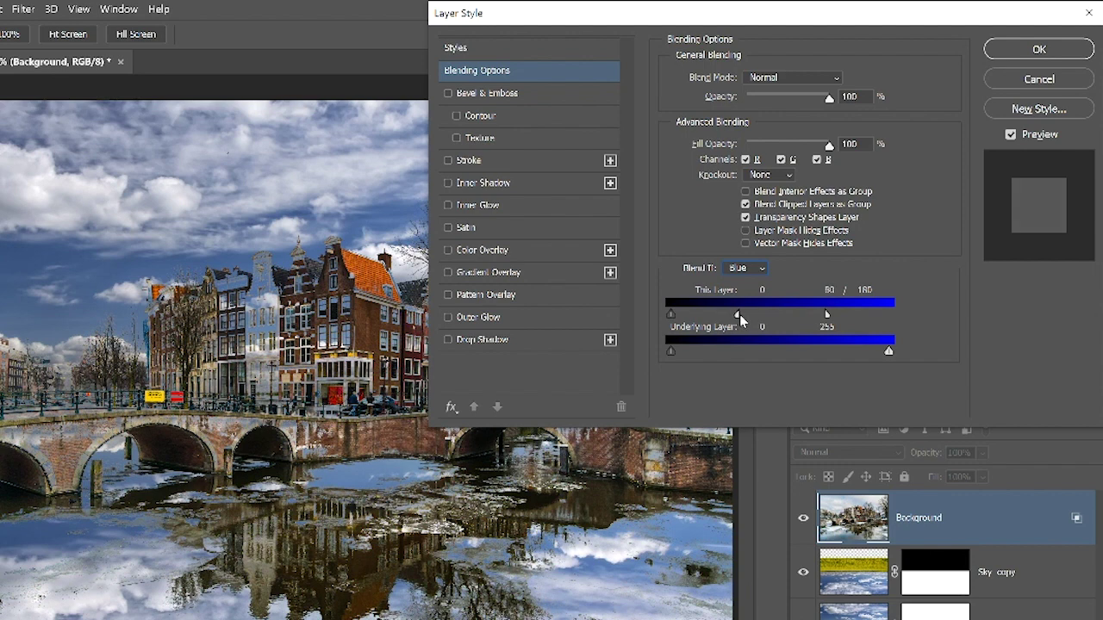
pyautogui.click(1021, 52)
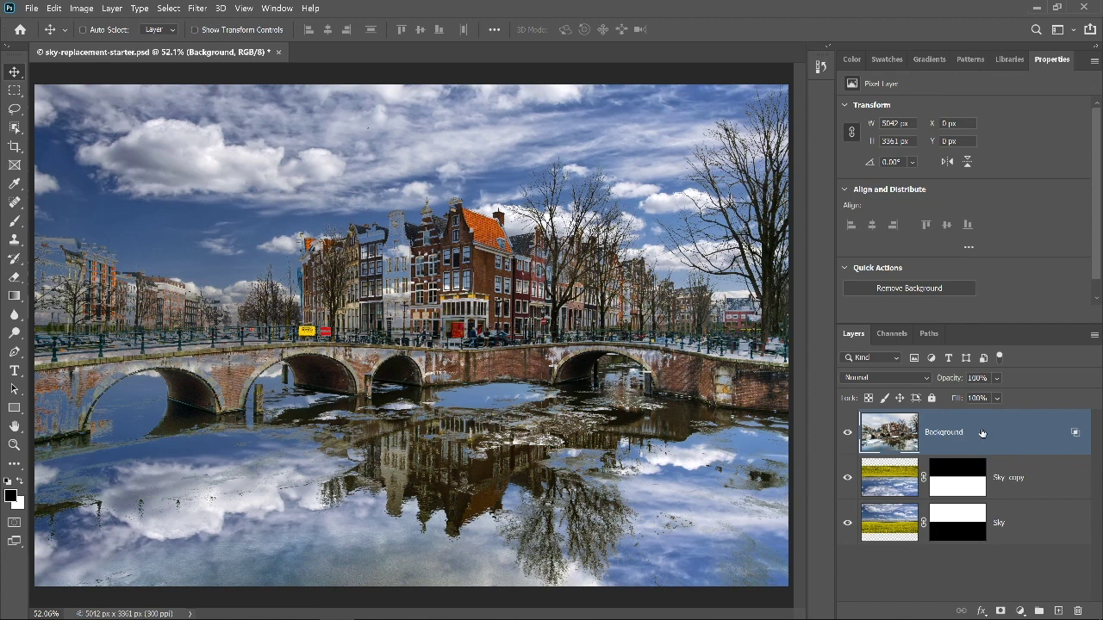
# Step: Duplicate the Background layer with Ctrl+J and clear the copy's layer style
pyautogui.press('ctrl')
pyautogui.hotkey('ctrl', 'j')
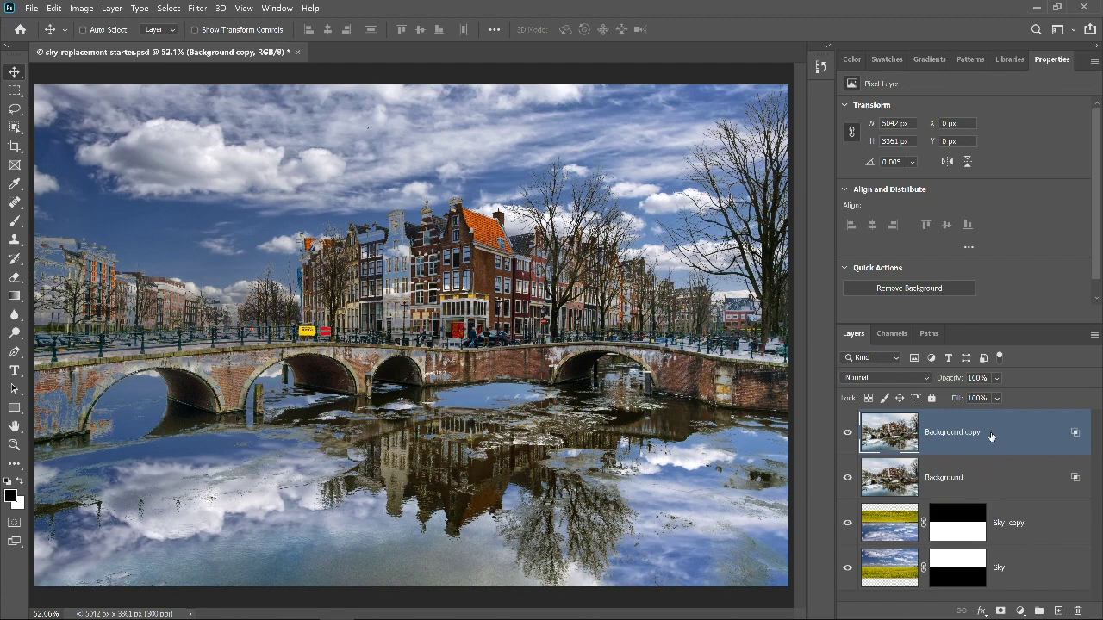
pyautogui.click(1076, 433)
pyautogui.rightClick(1076, 434)
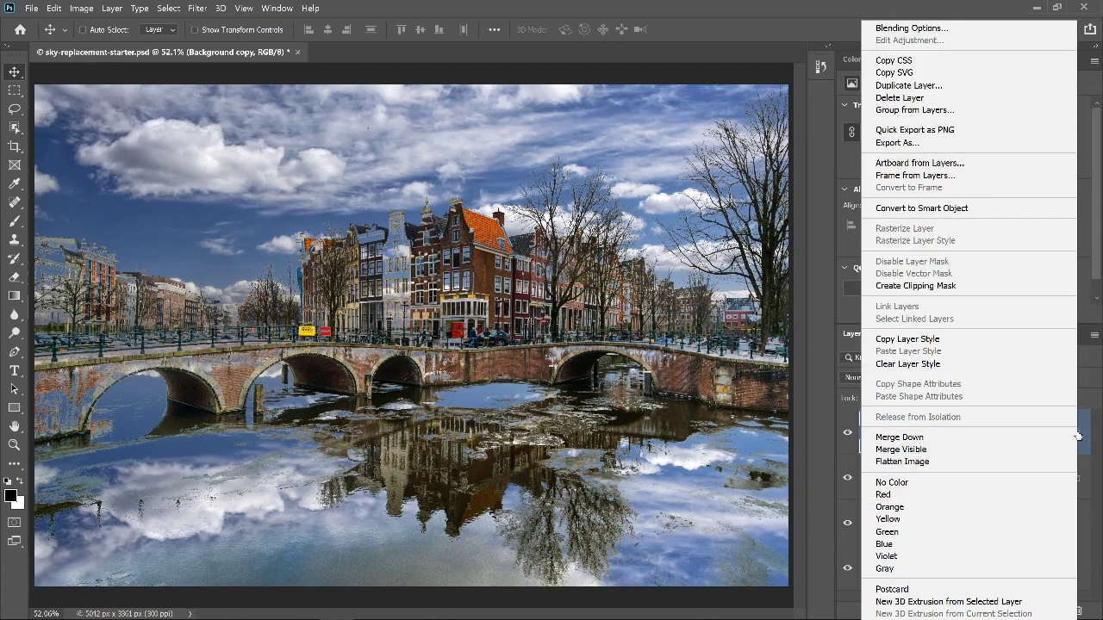
pyautogui.click(991, 364)
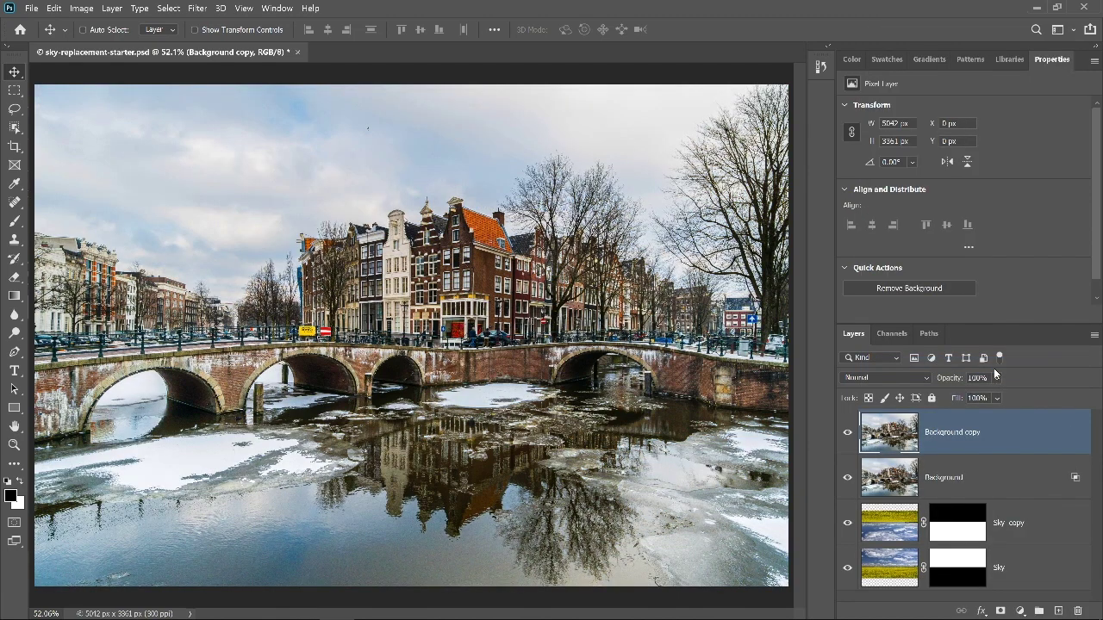
# Step: Quick-select the buildings, bridge and ice, then add a layer mask to Background copy
pyautogui.moveTo(14, 127); pyautogui.dragTo(81, 140)
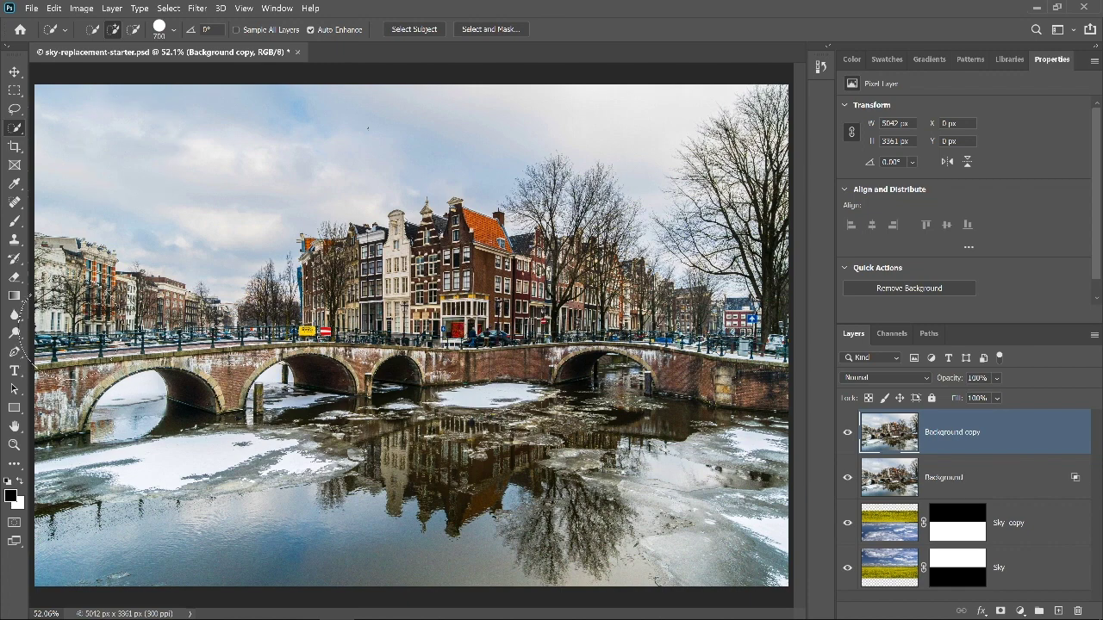
pyautogui.moveTo(43, 293)
pyautogui.mouseDown()
pyautogui.moveTo(112, 293)
pyautogui.moveTo(164, 319)
pyautogui.moveTo(249, 323)
pyautogui.moveTo(509, 267)
pyautogui.moveTo(724, 345)
pyautogui.moveTo(207, 435)
pyautogui.moveTo(129, 405)
pyautogui.moveTo(61, 483)
pyautogui.moveTo(249, 431)
pyautogui.moveTo(293, 448)
pyautogui.moveTo(138, 486)
pyautogui.mouseUp()
pyautogui.press('[')
pyautogui.click(94, 245)
pyautogui.press('[')
pyautogui.press('[')
pyautogui.press('[')
pyautogui.press('[')
pyautogui.press('[')
pyautogui.press('[')
pyautogui.press('[')
pyautogui.press('[')
pyautogui.press('[')
pyautogui.press('[')
pyautogui.press('[')
pyautogui.press('[')
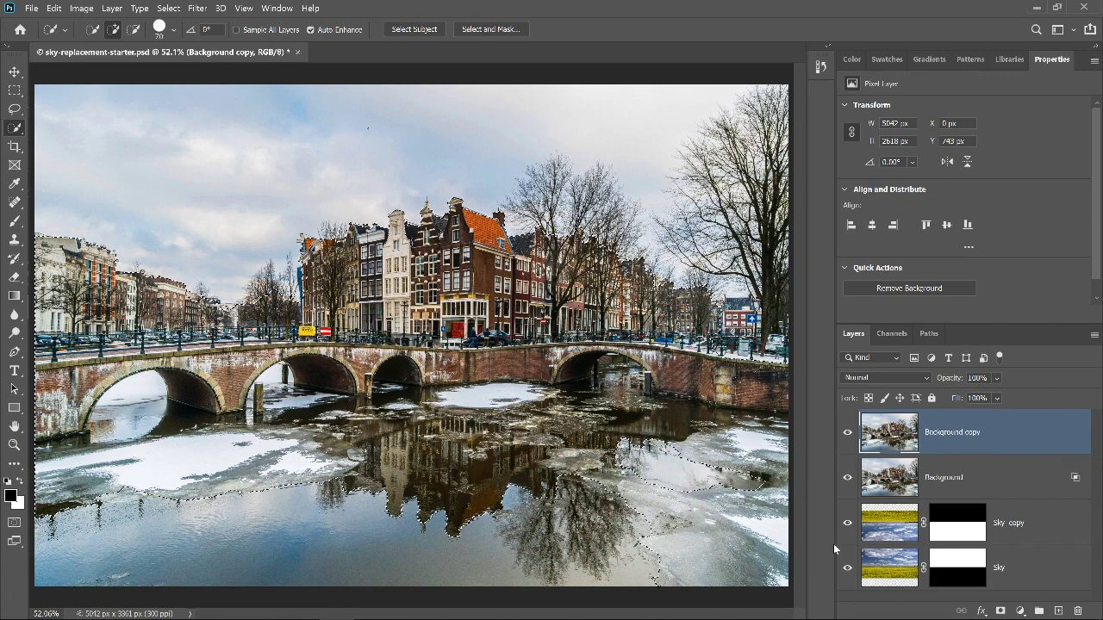
pyautogui.click(999, 610)
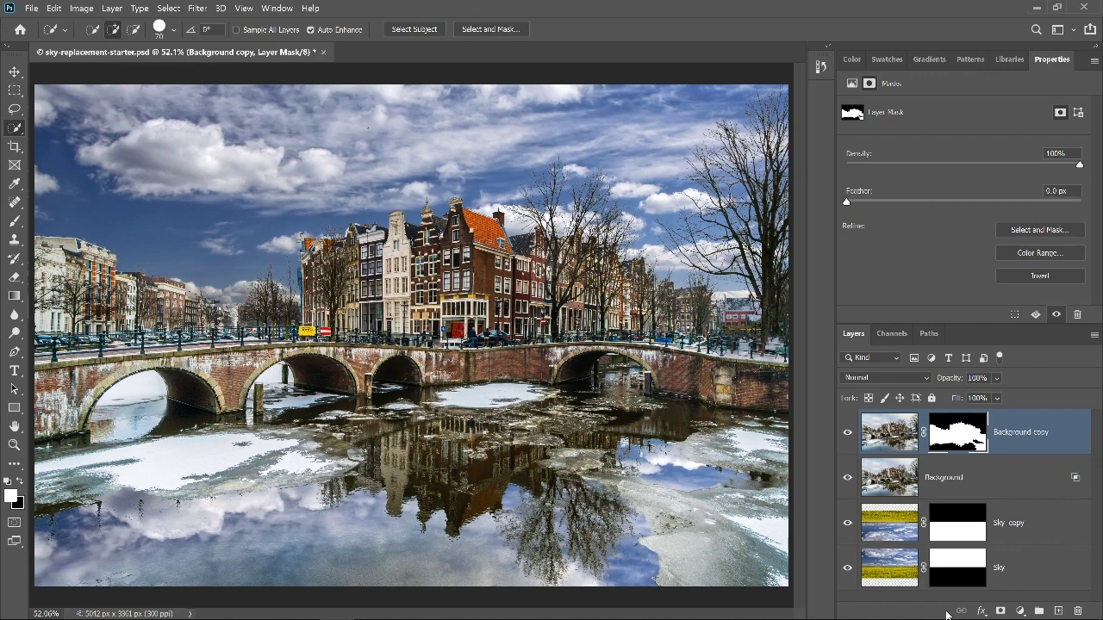
# Step: Add a Levels adjustment above Sky copy with output black 80 and midtones about 0.70
pyautogui.click(1027, 535)
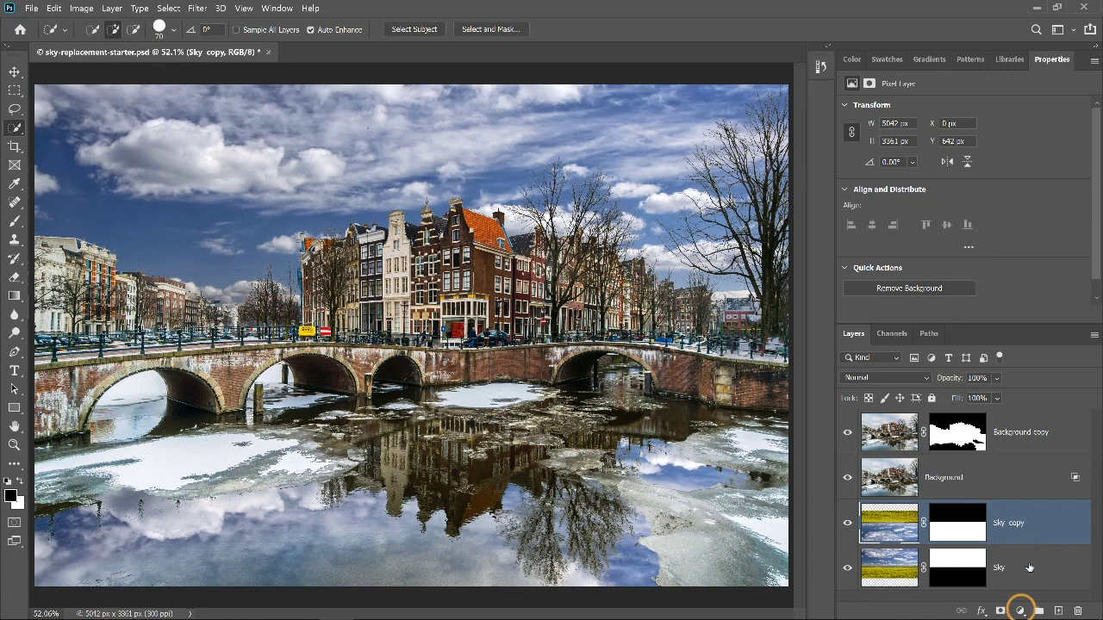
pyautogui.click(1021, 610)
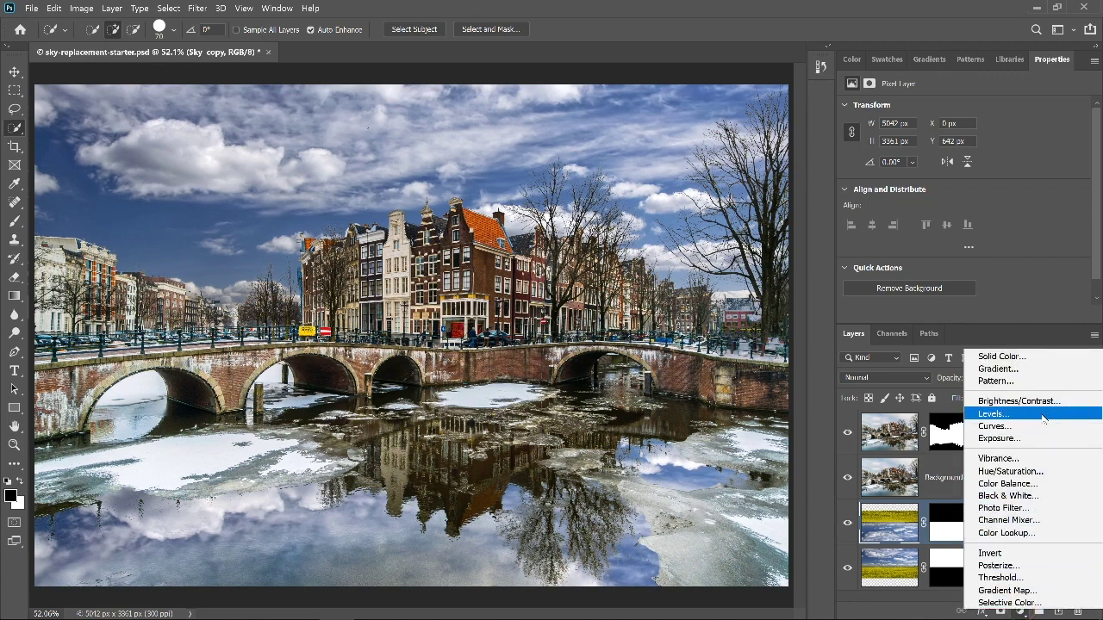
pyautogui.click(1041, 415)
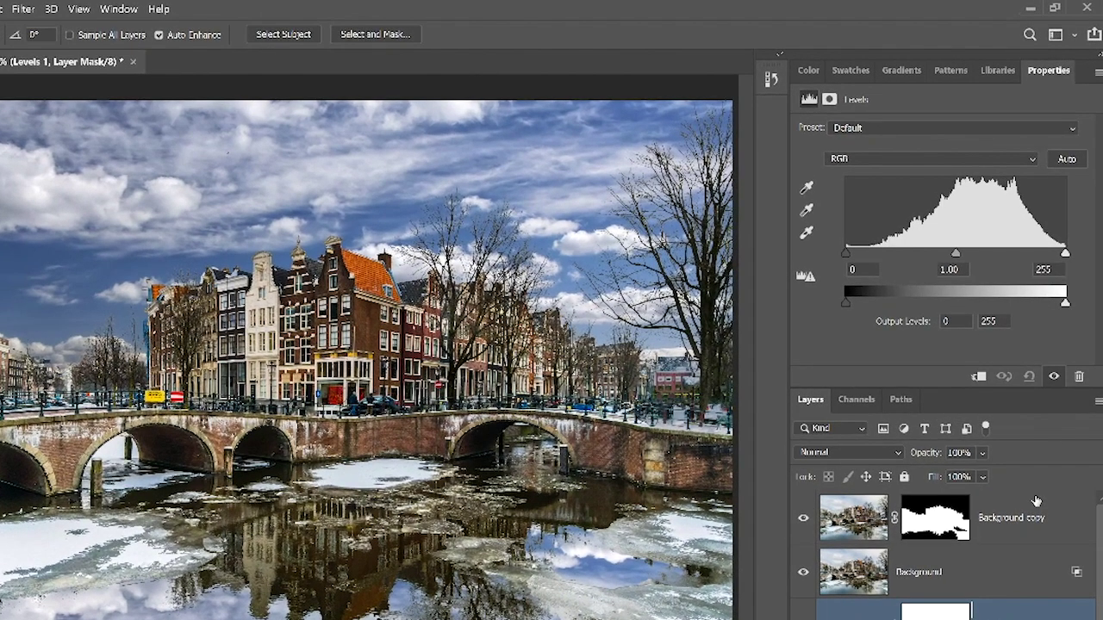
pyautogui.moveTo(846, 303); pyautogui.dragTo(915, 300)
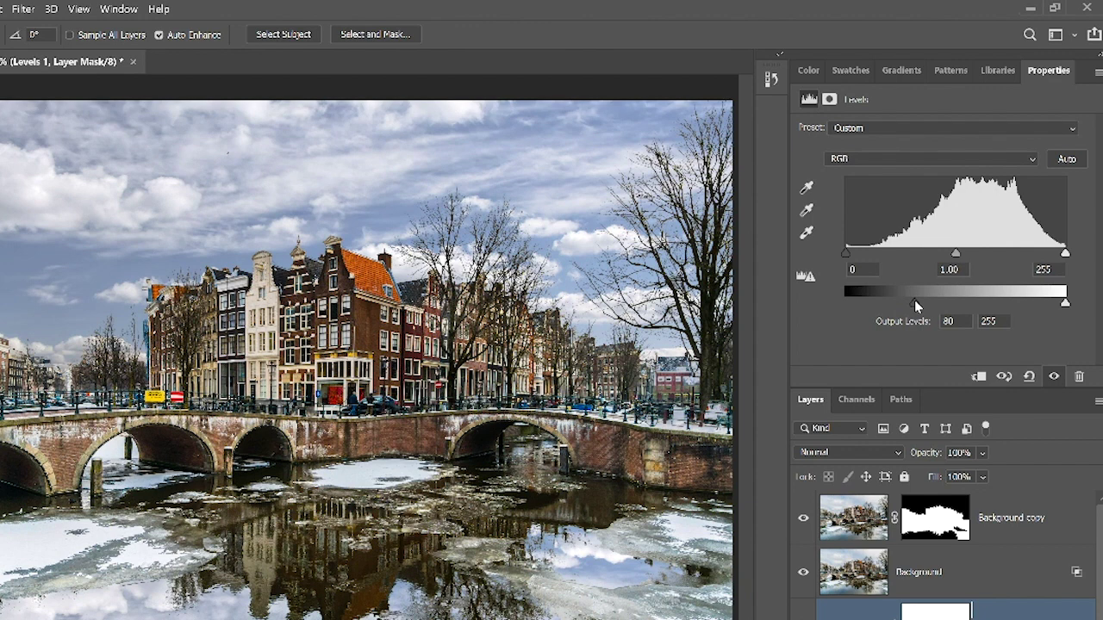
pyautogui.moveTo(956, 254); pyautogui.dragTo(959, 252)
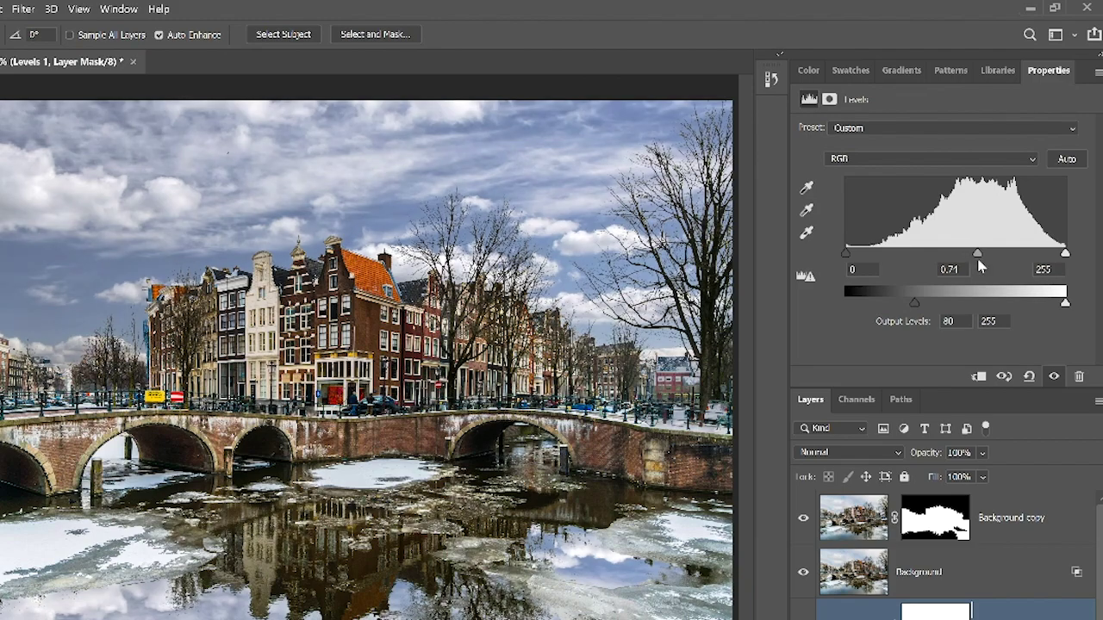